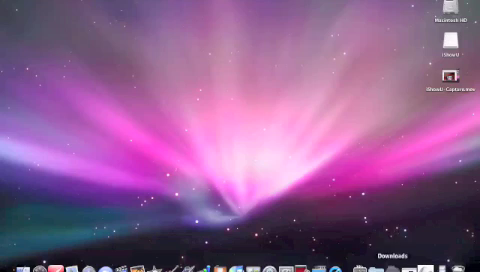
Step: Open the Glass_Icons folder from the Downloads stack and browse its icon files
click(393, 266)
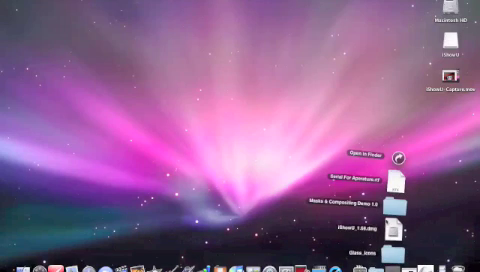
click(395, 233)
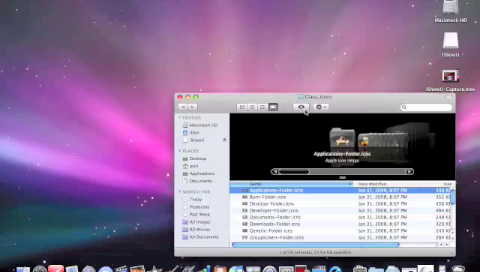
key(Down)
key(Down)
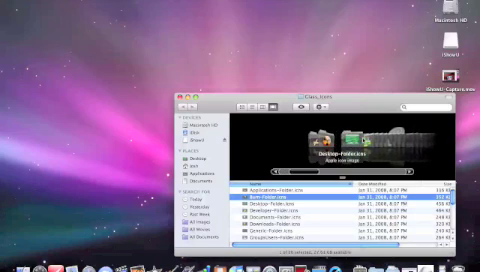
key(Down)
key(Down)
key(Down)
key(Down)
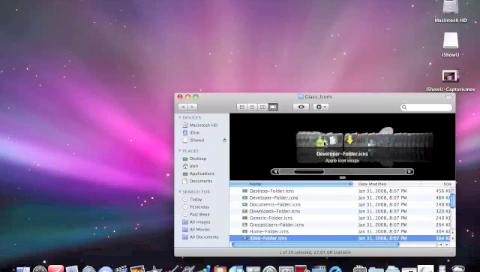
Step: Jump back to the first icon file and move the Glass_Icons window up and right
key(Down)
key(alt+Up)
drag(262, 91, 273, 82)
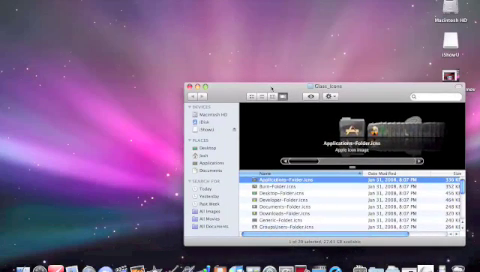
key(Down)
key(Down)
key(Down)
key(Down)
key(Down)
key(Down)
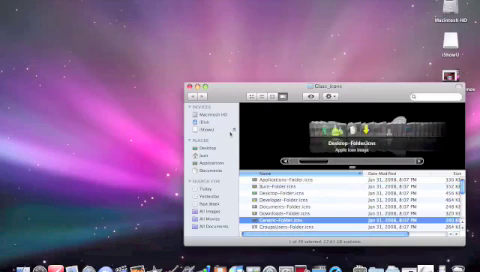
key(alt+Up)
Step: Open a new Finder window on the home folder and select Documents
right_click(22, 264)
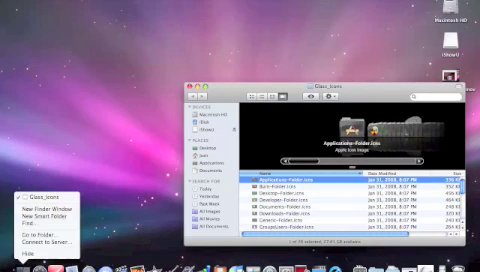
click(40, 209)
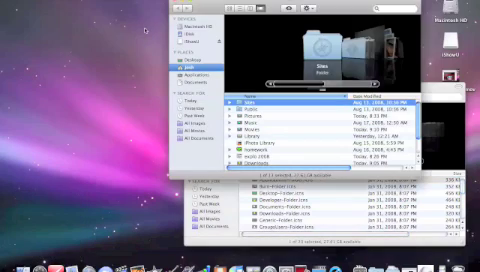
key(Down)
key(Down)
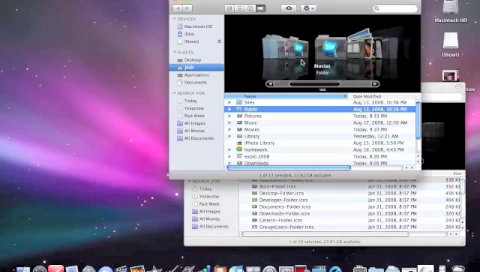
key(Down)
key(Down)
key(Down)
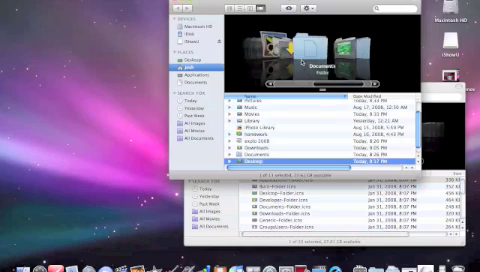
key(Down)
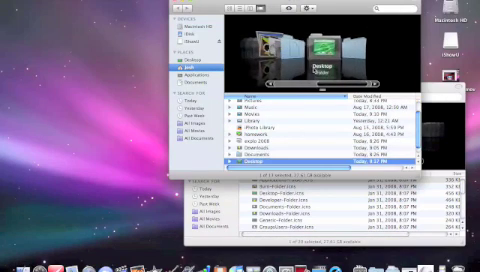
key(Up)
Step: Bring Glass_Icons forward, move it up and left, and select Documents-Folder.icns
key(super+grave)
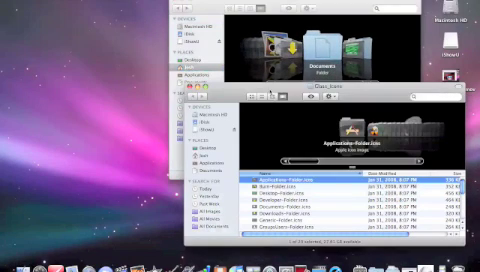
drag(292, 124, 137, 104)
key(Down)
key(Down)
key(Down)
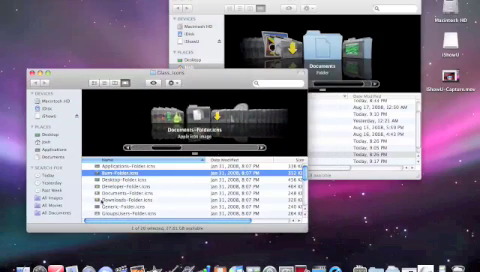
key(Down)
key(Down)
key(Down)
key(Down)
key(Up)
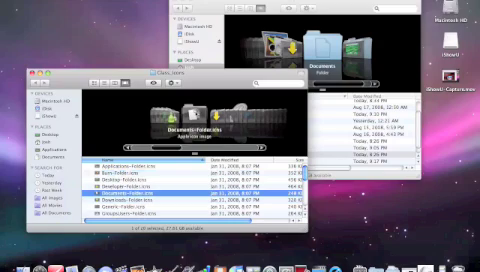
Step: Show Get Info for Documents-Folder.icns and for the home Documents folder
key(super+i)
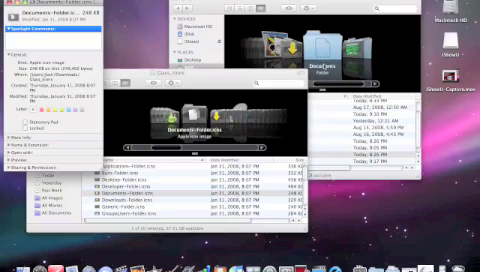
click(360, 130)
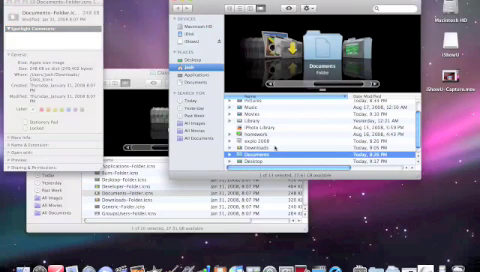
key(super+i)
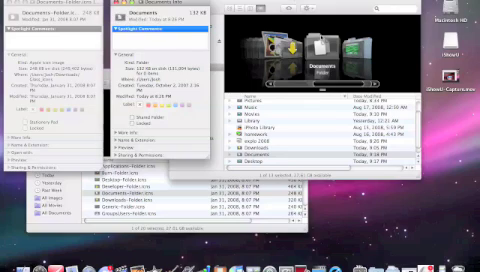
click(290, 155)
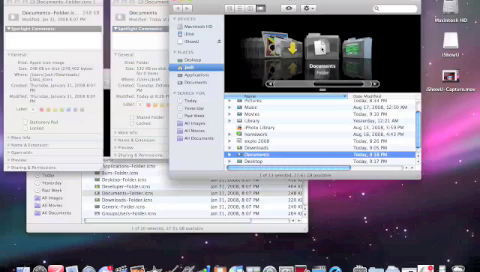
Step: Close the info windows and browse up through the home folder's items
key(Down)
key(Up)
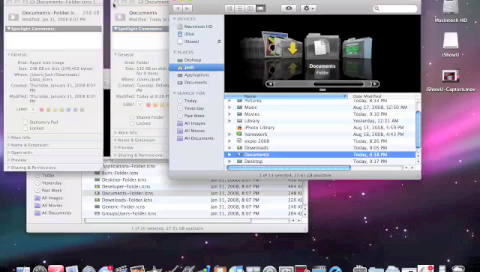
key(super+w)
key(super+w)
key(Up)
key(Up)
key(Up)
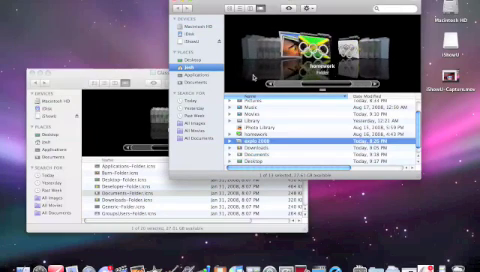
key(Up)
key(Up)
key(Up)
key(Up)
key(Up)
key(Up)
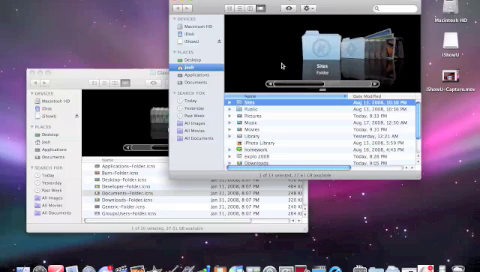
Step: Select Sites in the home window, then Sites-Folder.icns in Glass_Icons
key(Down)
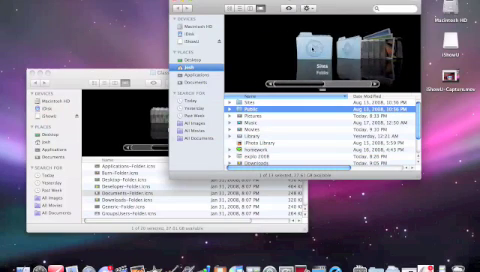
key(Up)
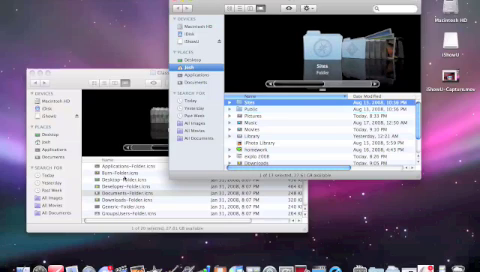
click(120, 178)
key(Down)
key(Down)
key(Down)
key(Down)
key(Down)
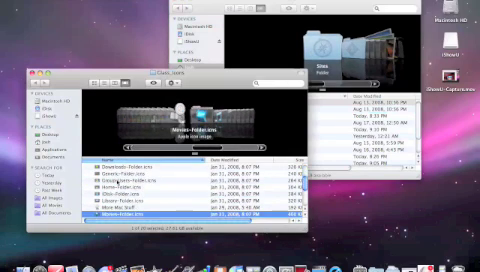
key(Down)
key(Down)
key(Down)
key(Down)
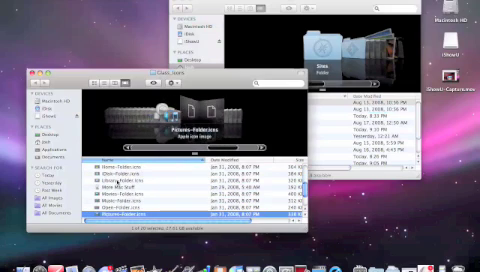
key(Down)
key(Down)
key(Down)
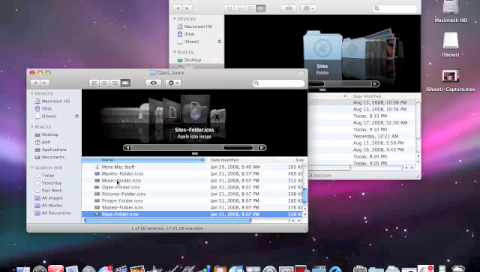
Step: Paste the Sites-Folder.icns icon onto the Sites folder and close both info windows
key(super+i)
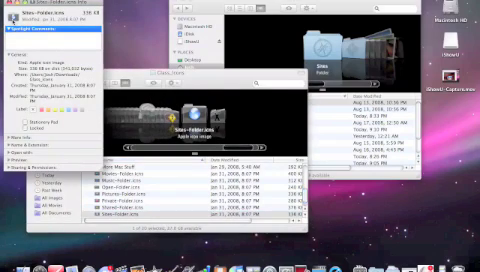
click(200, 70)
key(super+i)
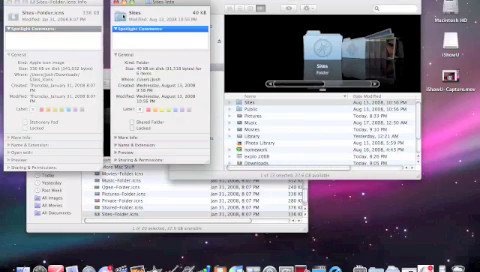
key(super+v)
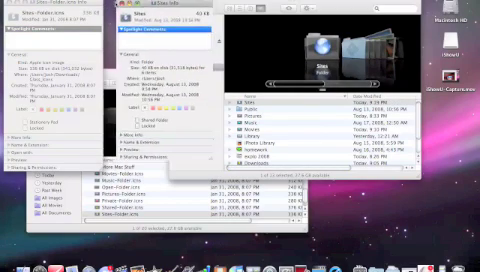
key(super+w)
key(super+w)
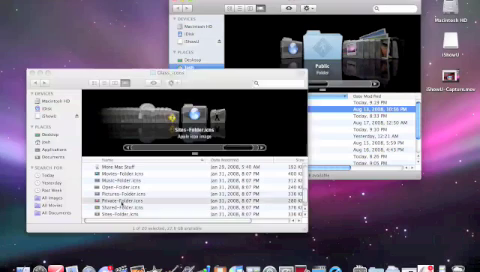
key(Up)
Step: Select Shared-Folder.icns in Glass_Icons and open its info to copy the icon
key(Down)
key(Down)
key(Up)
key(Down)
key(Up)
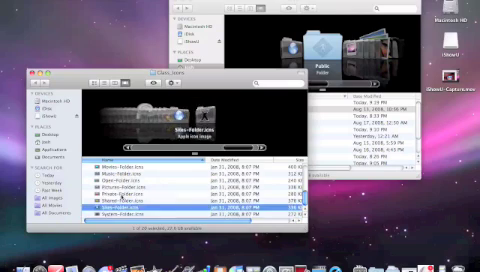
key(Up)
key(Up)
key(Down)
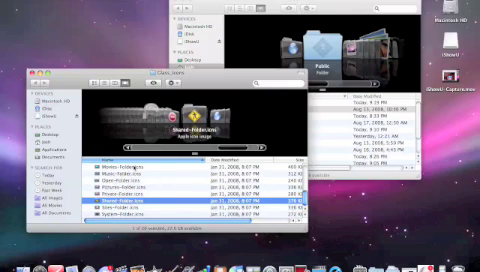
key(super+i)
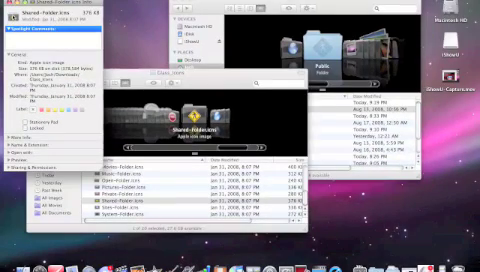
Step: Paste the icon onto Public, close both info windows, and move the home window left
key(super+grave)
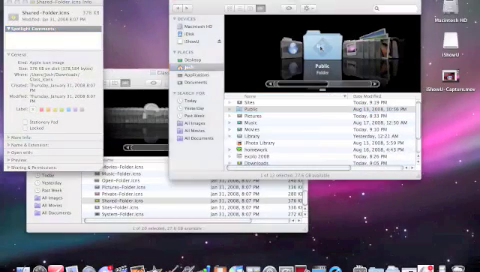
key(super+i)
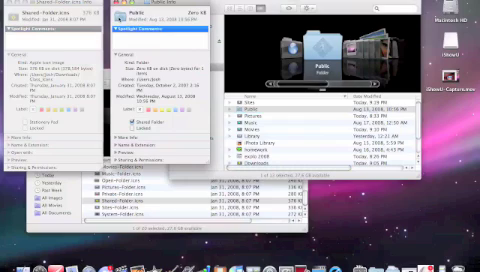
key(super+v)
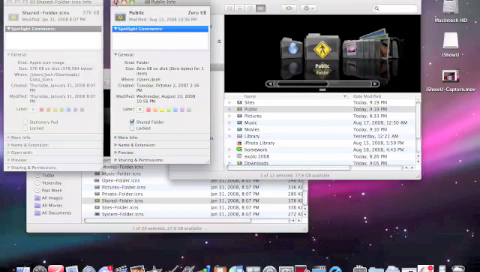
key(super+w)
key(super+w)
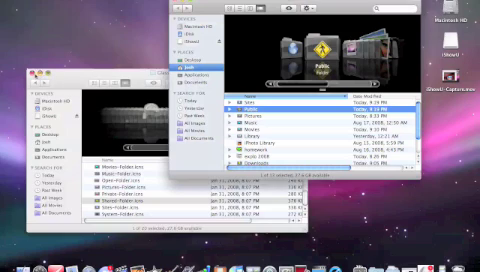
key(super+w)
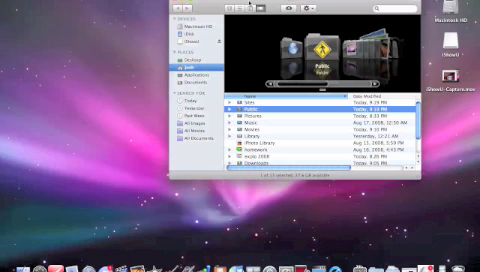
drag(250, 5, 155, 5)
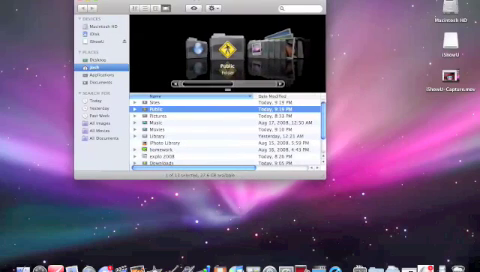